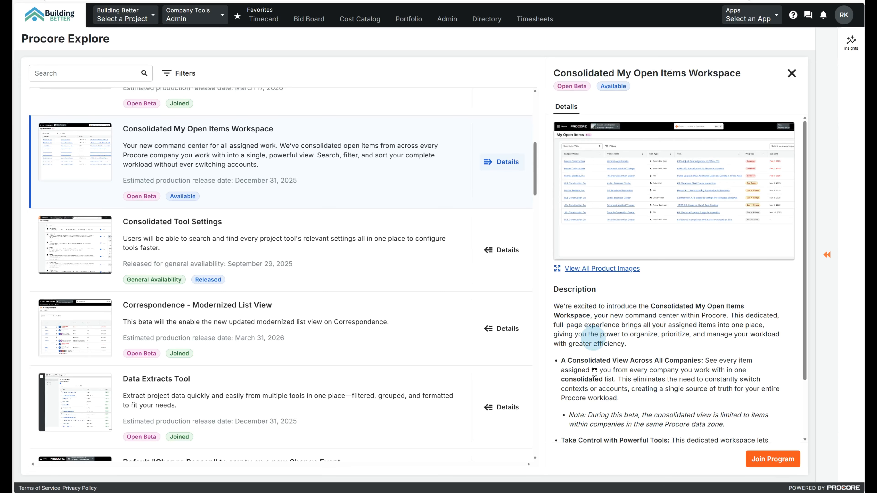
Read the description of the Consolidated My Open Items Workspace beta in Procore Explore
{"action": "scroll", "coordinate": [666, 352], "scroll_direction": "down", "scroll_amount": 1}
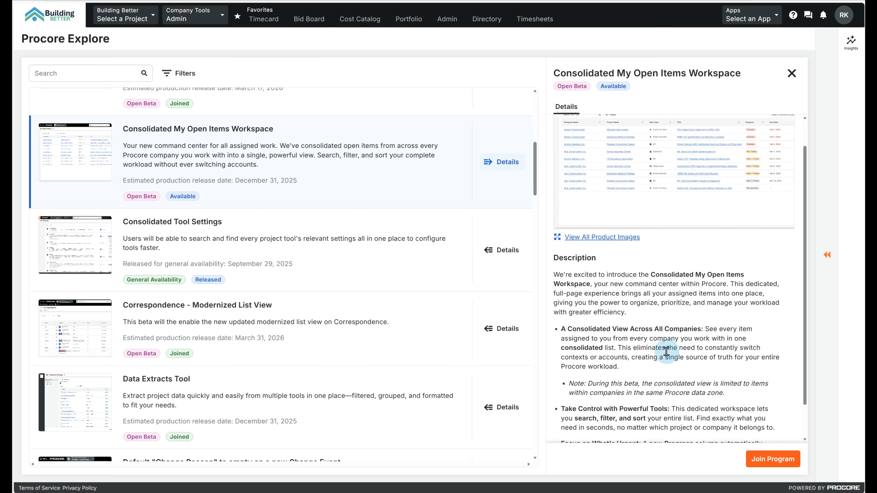
{"action": "scroll", "coordinate": [666, 352], "scroll_direction": "down", "scroll_amount": 1}
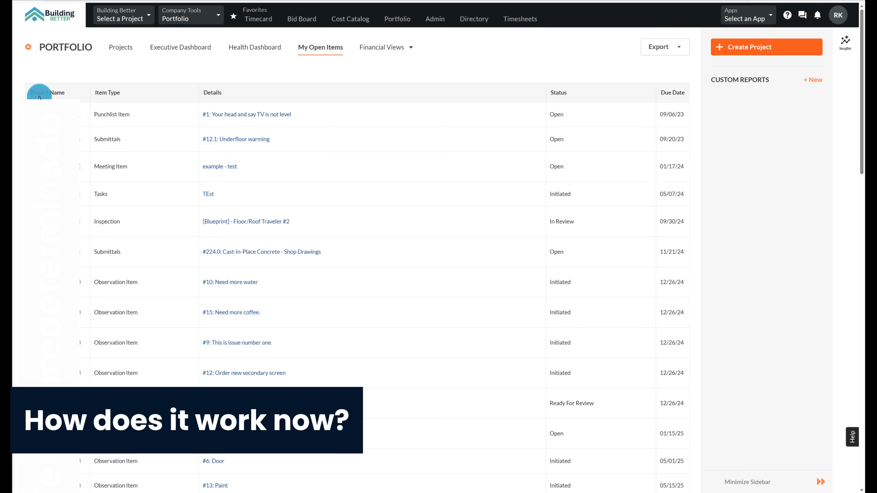
Sort the Portfolio's My Open Items list in turn by Project Name, Item Type, Details, Due Date and Status
{"action": "left_click", "coordinate": [39, 95]}
{"action": "left_click", "coordinate": [117, 93]}
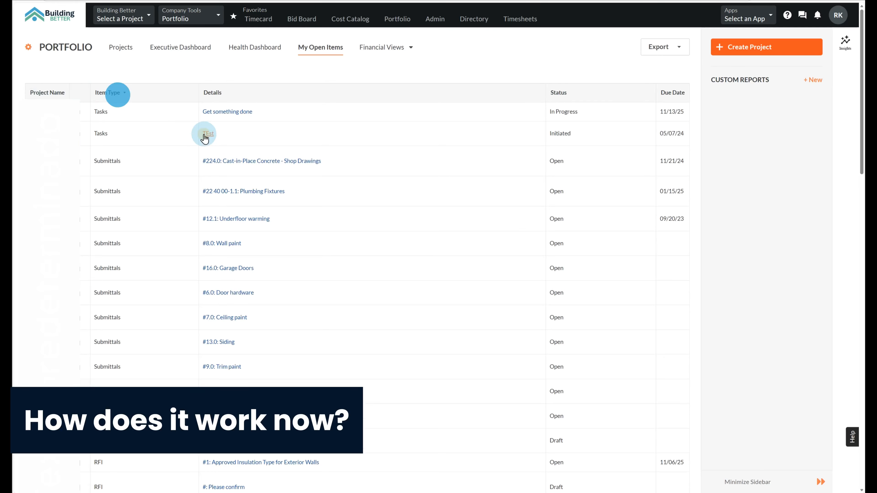
{"action": "left_click", "coordinate": [207, 93]}
{"action": "left_click", "coordinate": [661, 92]}
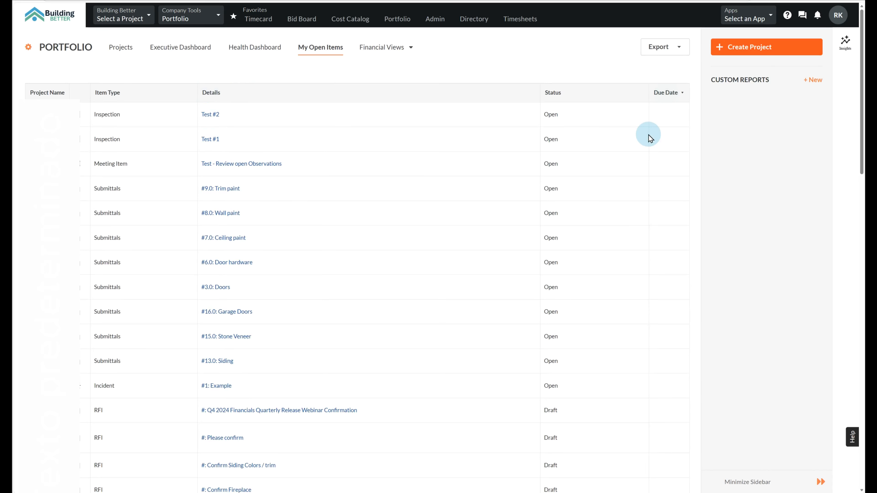
{"action": "left_click", "coordinate": [669, 100]}
{"action": "left_click", "coordinate": [566, 99]}
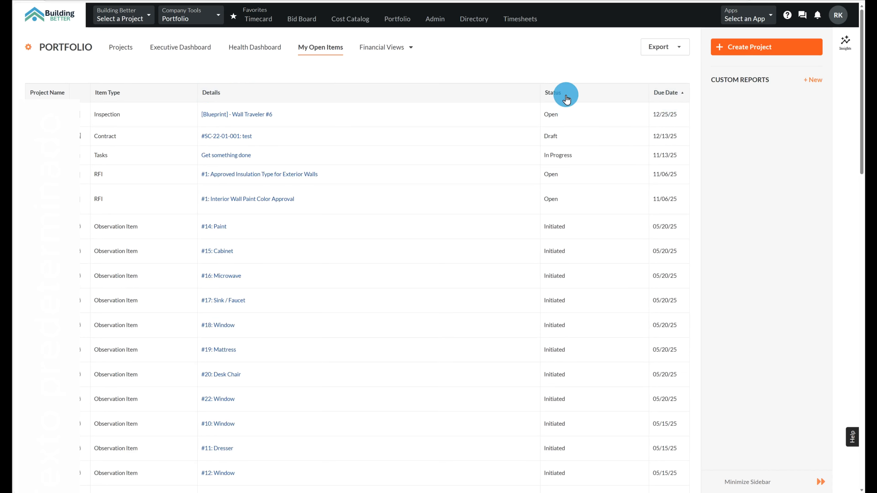
{"action": "left_click", "coordinate": [567, 98]}
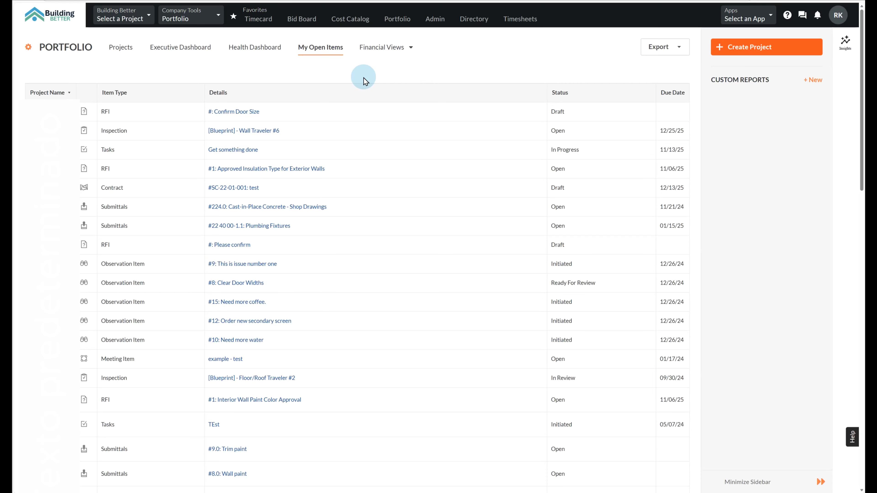
Find the word "order" on the Portfolio's My Open Items page and close the page search
{"action": "key", "text": "ctrl+f"}
{"action": "type", "text": "order"}
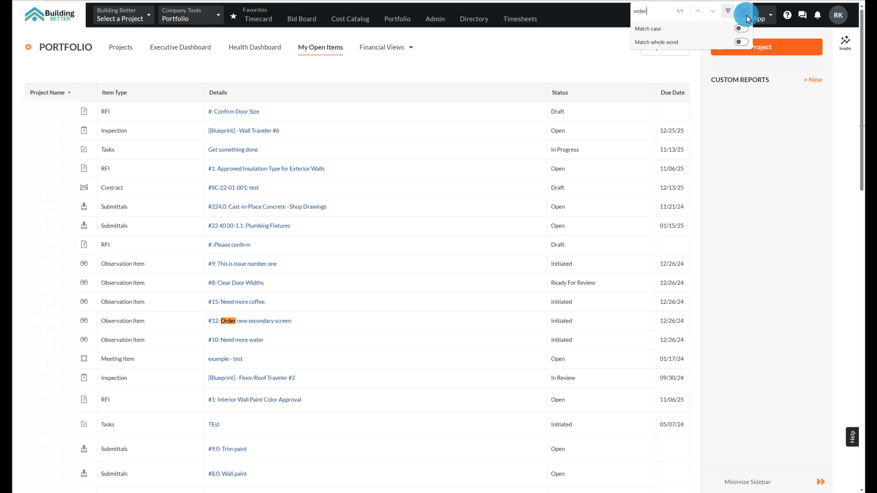
{"action": "left_click", "coordinate": [742, 12]}
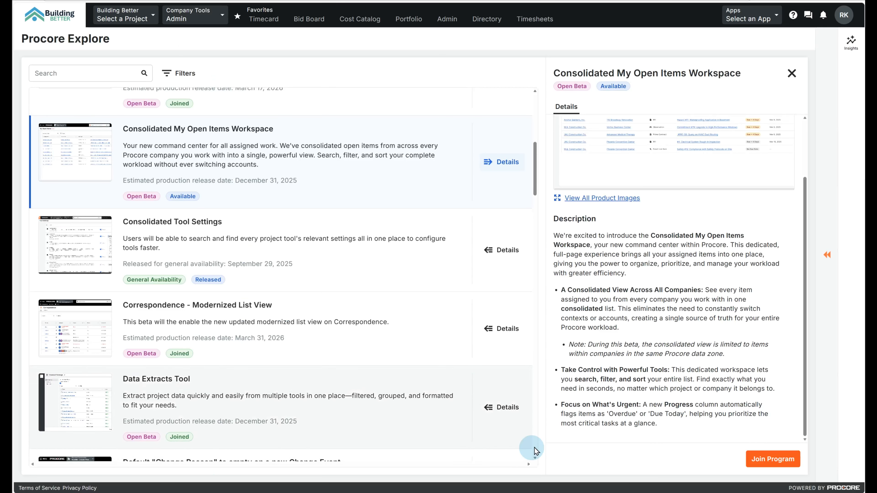
Find Consolidated My Open Items Workspace under Procore Explore in the company settings and join its beta program
{"action": "left_click", "coordinate": [191, 21]}
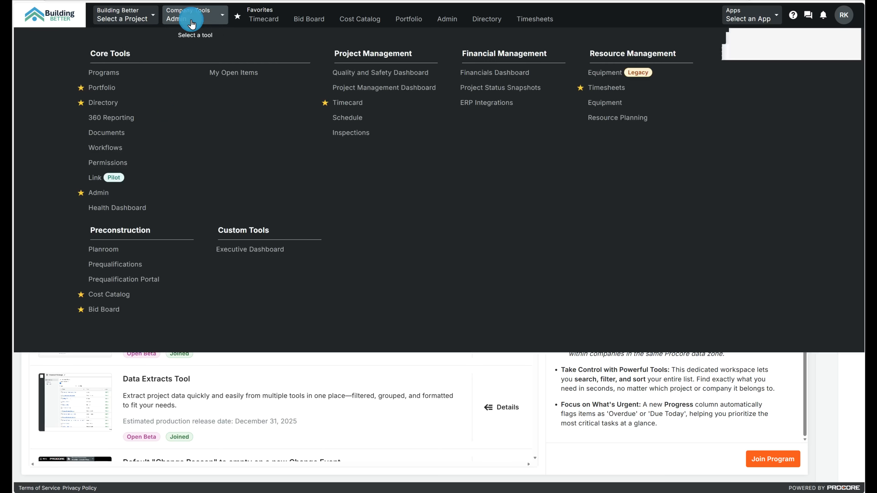
{"action": "left_click", "coordinate": [566, 433]}
{"action": "left_click", "coordinate": [827, 255]}
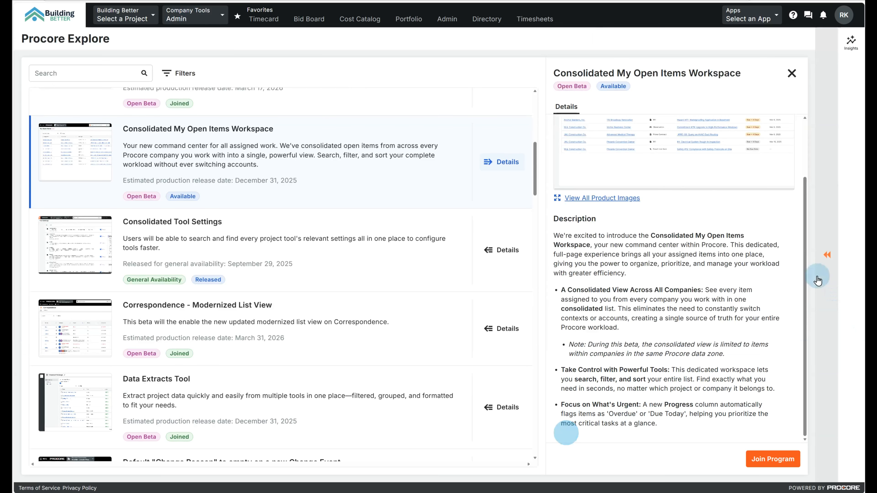
{"action": "left_click", "coordinate": [771, 196]}
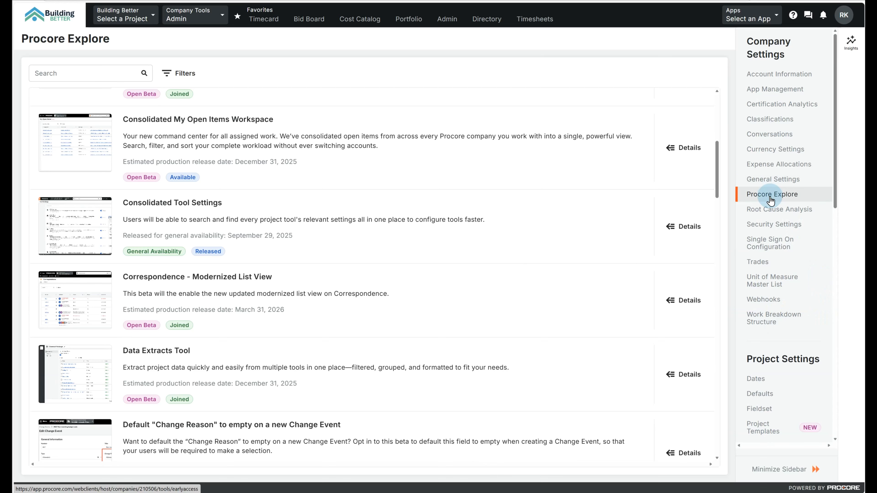
{"action": "left_click", "coordinate": [118, 142]}
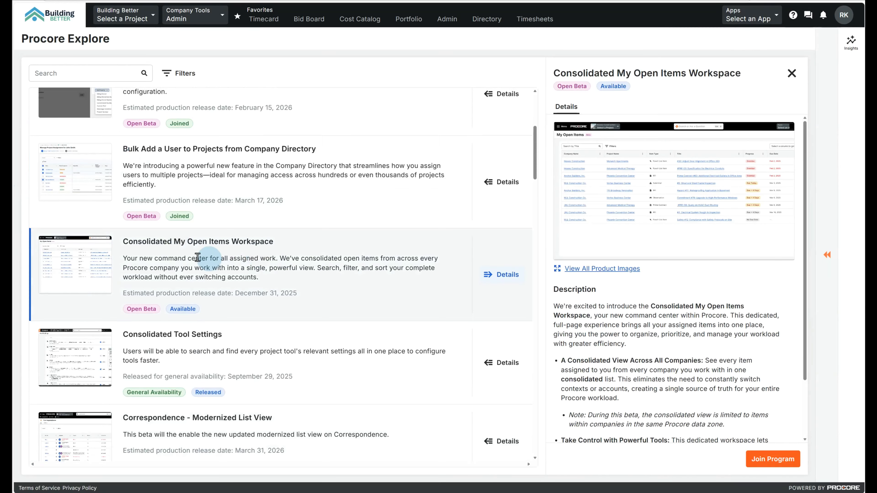
{"action": "left_click", "coordinate": [774, 458]}
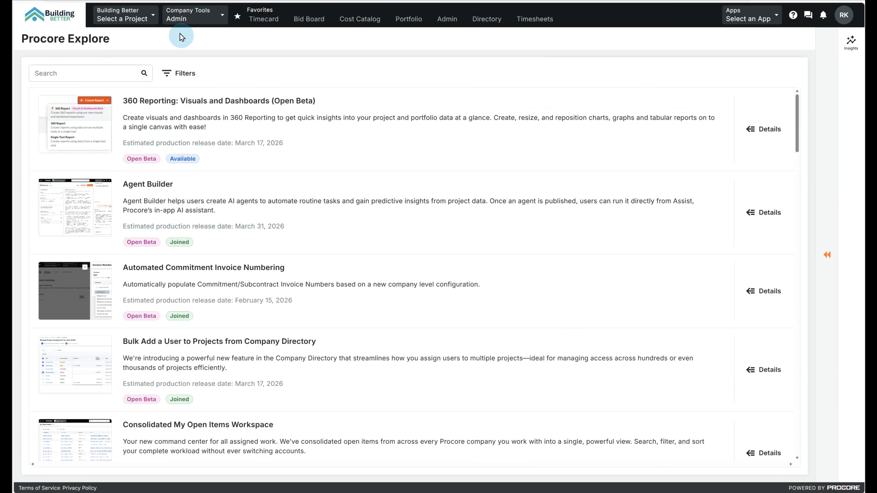
Open the company-level My Open Items tool in a new browser tab
{"action": "left_click", "coordinate": [198, 26]}
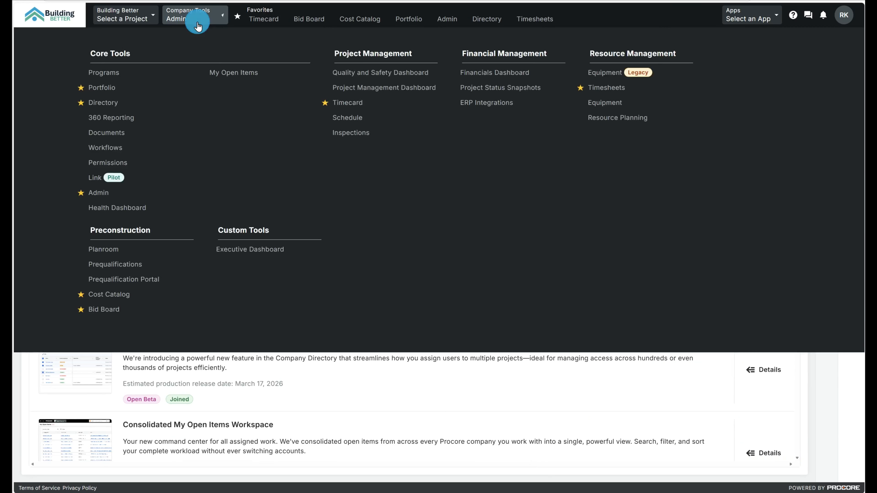
{"action": "right_click", "coordinate": [226, 73]}
{"action": "left_click", "coordinate": [241, 84]}
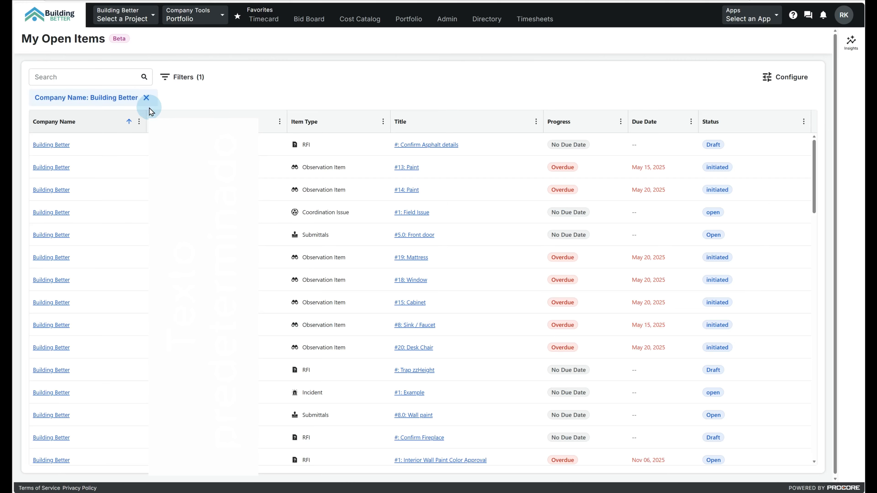
Remove the Company Name: Building Better filter and look through the open items of all companies
{"action": "left_click", "coordinate": [147, 97]}
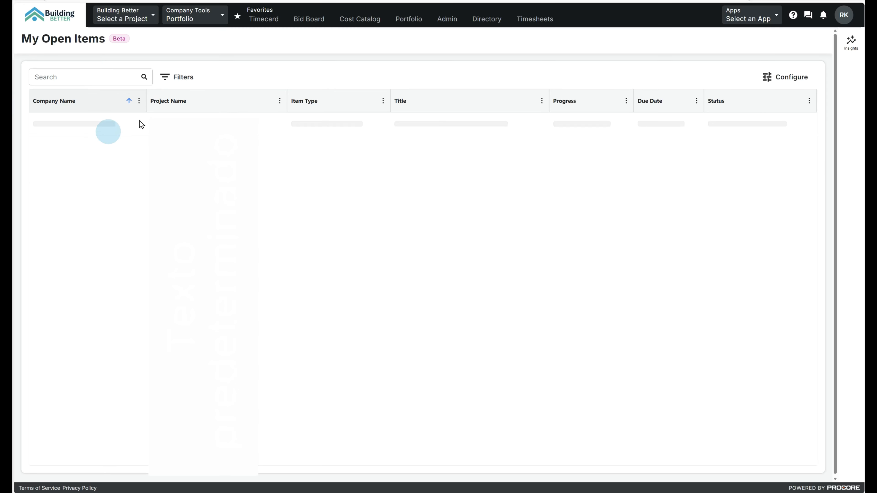
{"action": "scroll", "coordinate": [136, 196], "scroll_direction": "down", "scroll_amount": 10}
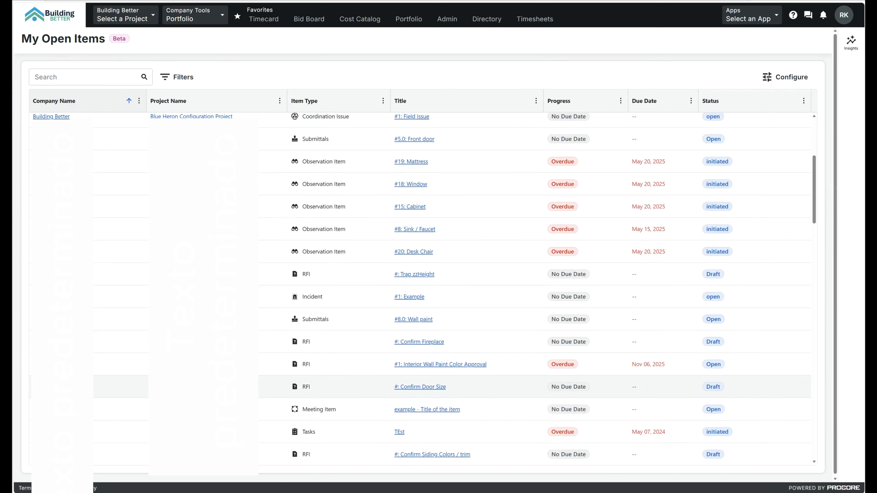
{"action": "scroll", "coordinate": [136, 196], "scroll_direction": "up", "scroll_amount": 5}
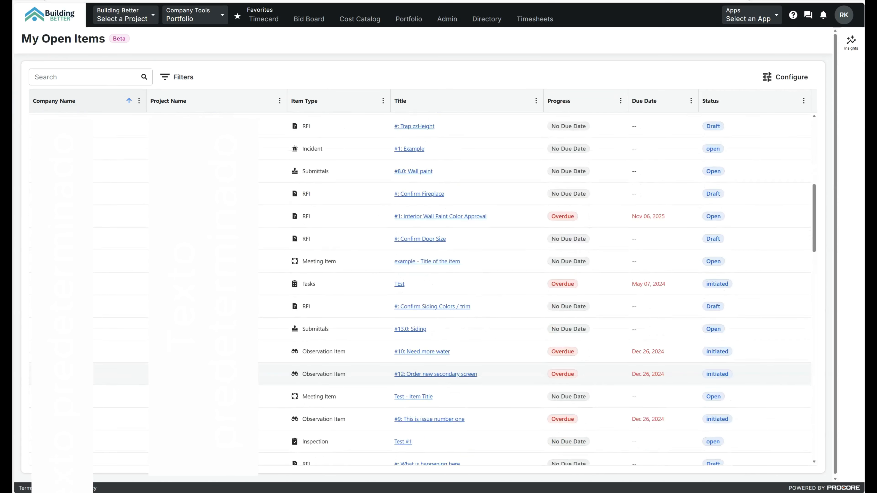
{"action": "left_click", "coordinate": [178, 77]}
{"action": "left_click", "coordinate": [149, 159]}
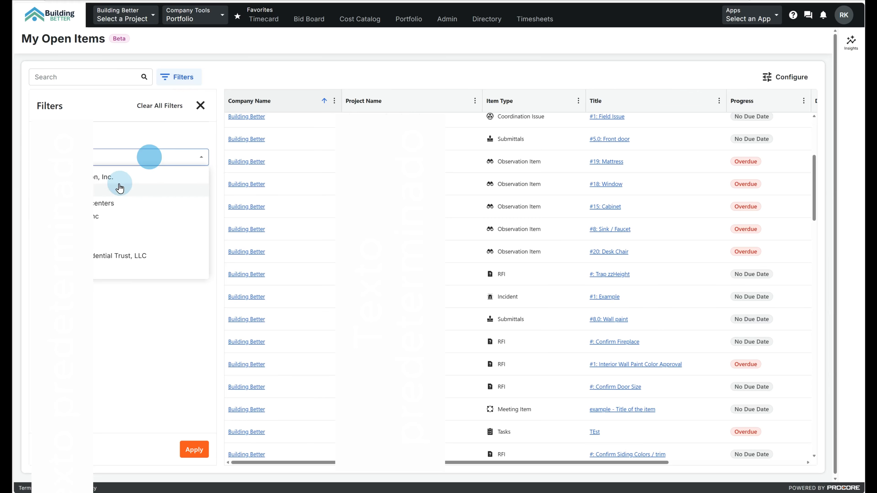
{"action": "left_click", "coordinate": [79, 178]}
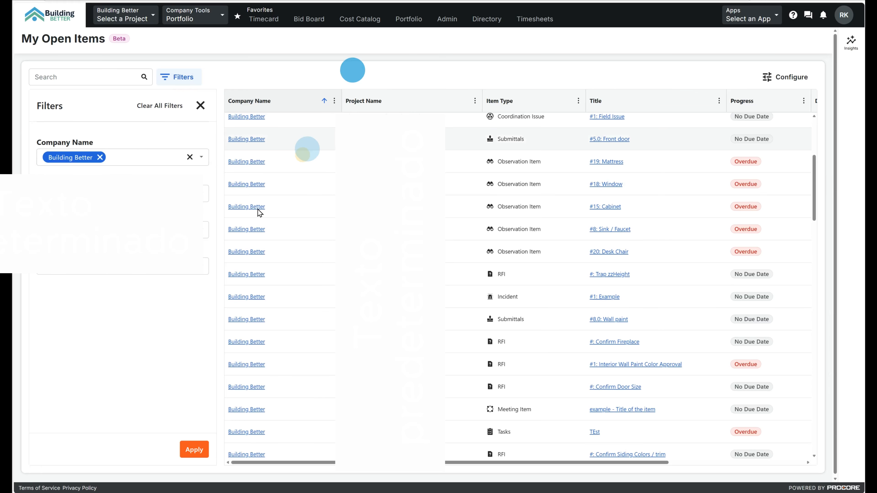
{"action": "left_click", "coordinate": [200, 106]}
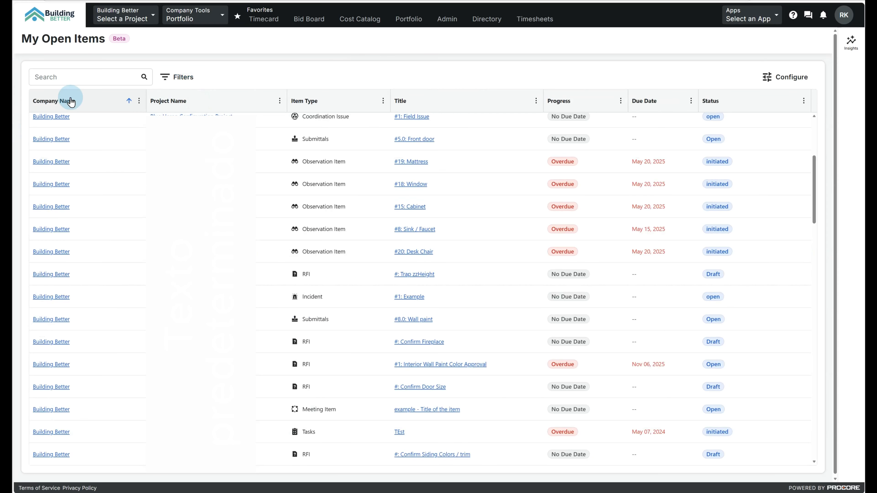
Sort the consolidated open items in turn by Project Name, Item Type and Title
{"action": "left_click", "coordinate": [168, 110]}
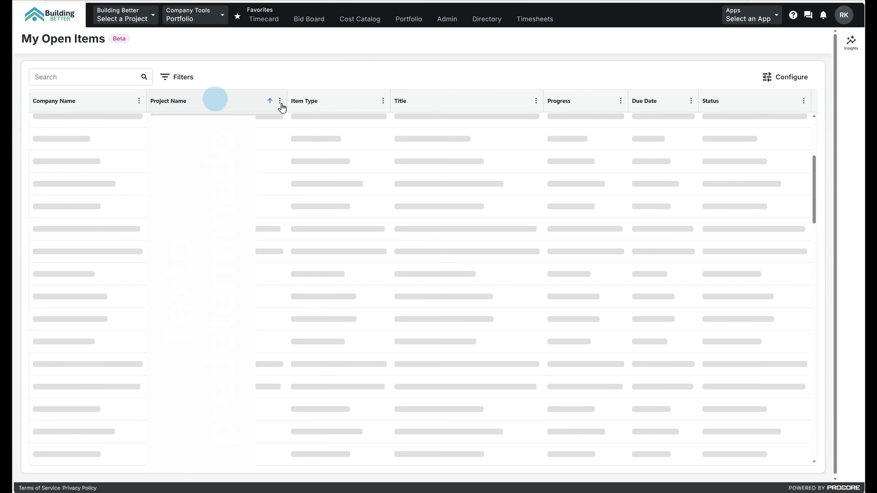
{"action": "left_click", "coordinate": [315, 111]}
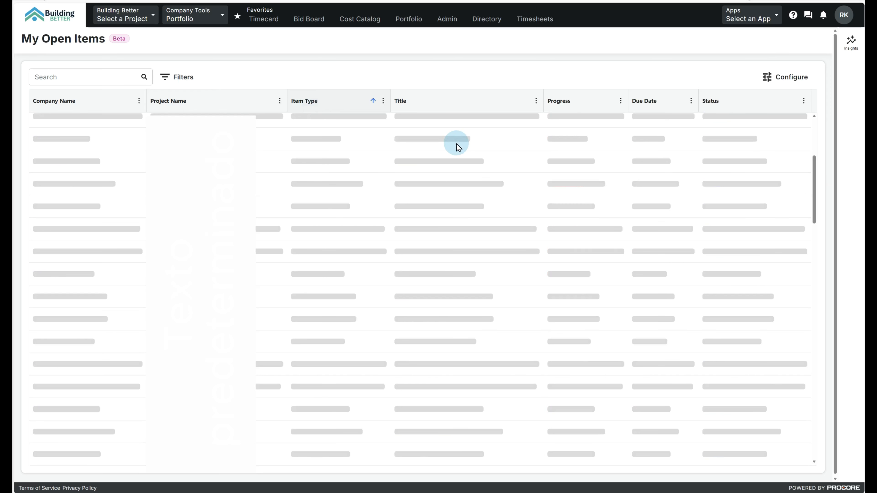
{"action": "left_click", "coordinate": [436, 108]}
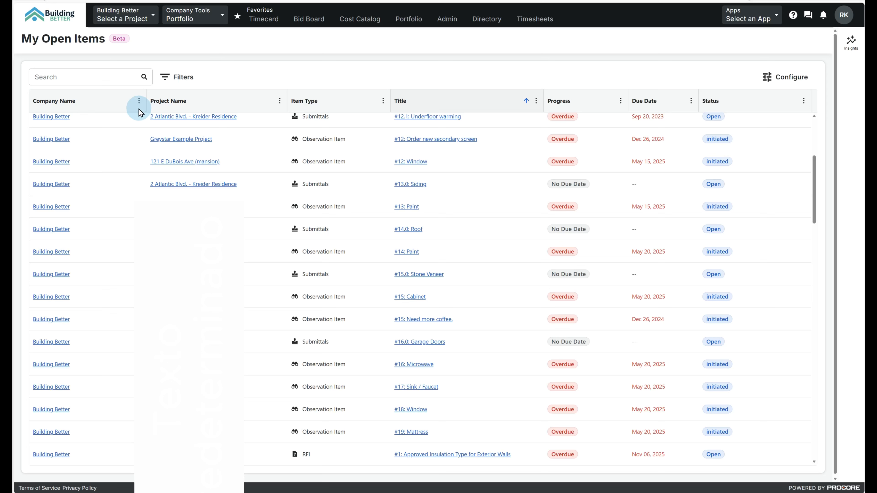
Pin the Company Name column with Pin Left, and change its pinning to Pin Right
{"action": "left_click", "coordinate": [139, 100]}
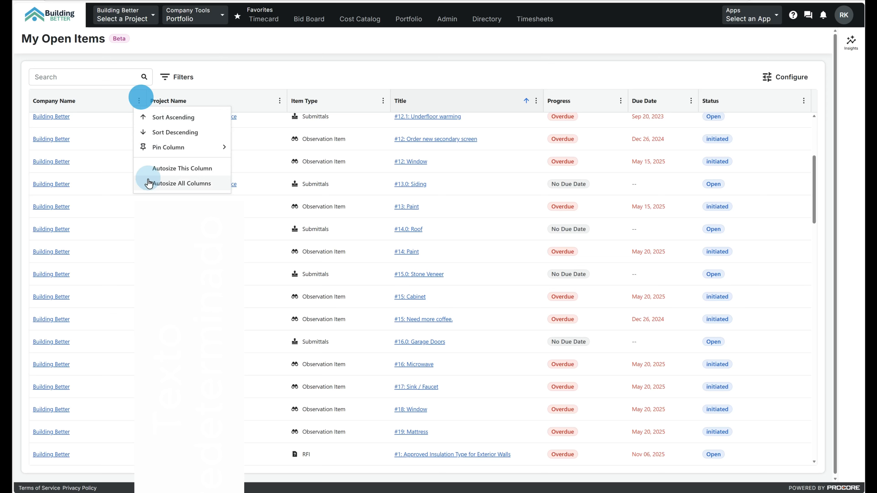
{"action": "left_click", "coordinate": [163, 148]}
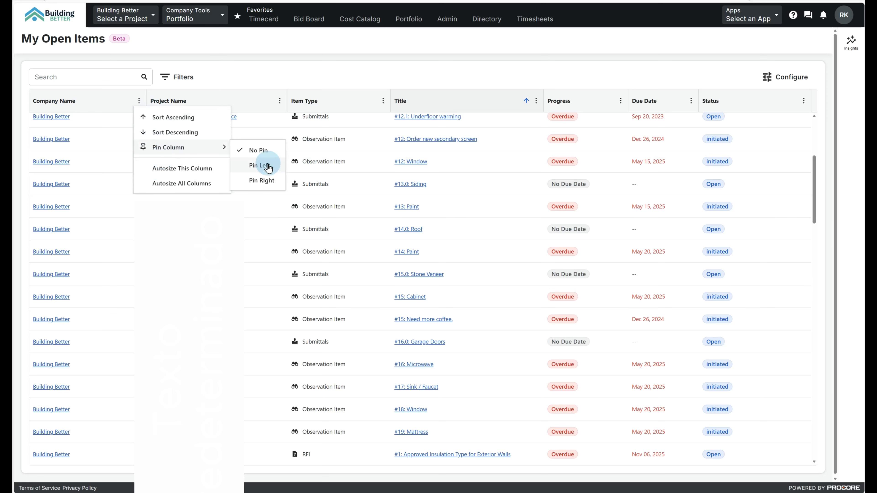
{"action": "left_click", "coordinate": [269, 166]}
{"action": "left_click", "coordinate": [139, 100]}
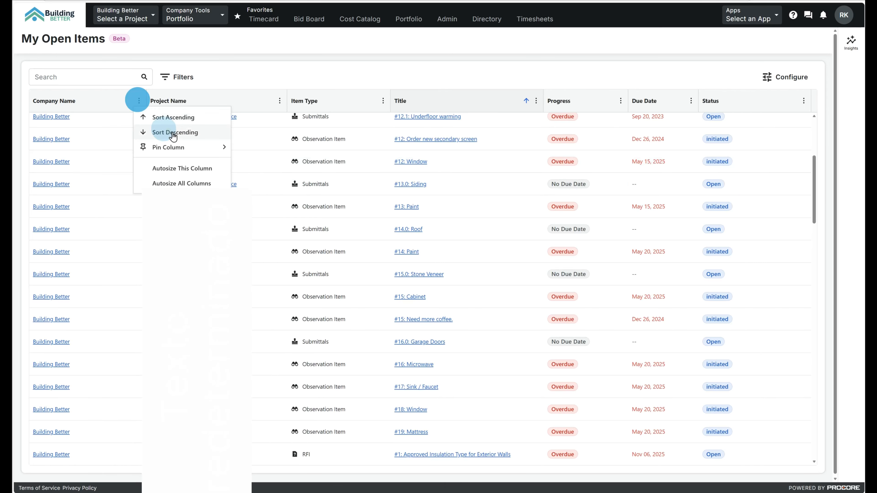
{"action": "left_click", "coordinate": [186, 147]}
{"action": "left_click", "coordinate": [264, 179]}
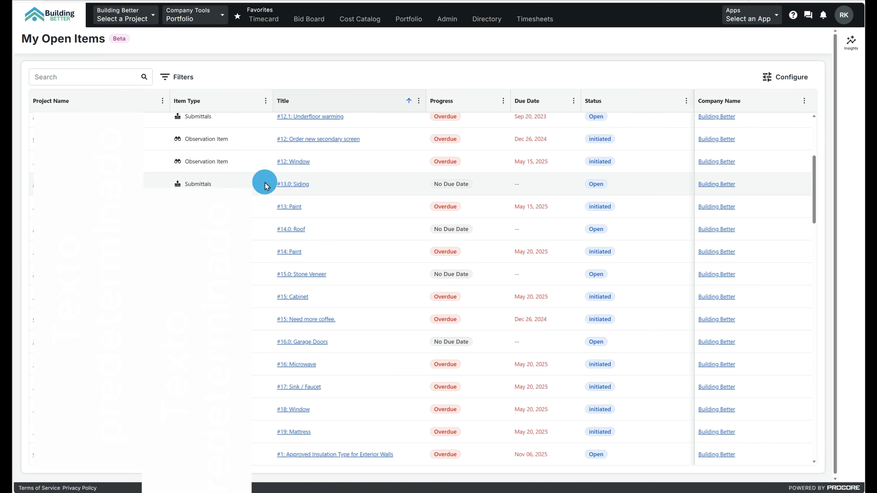
Unpin the Company Name column by setting its pinning to No Pin
{"action": "left_click", "coordinate": [804, 100]}
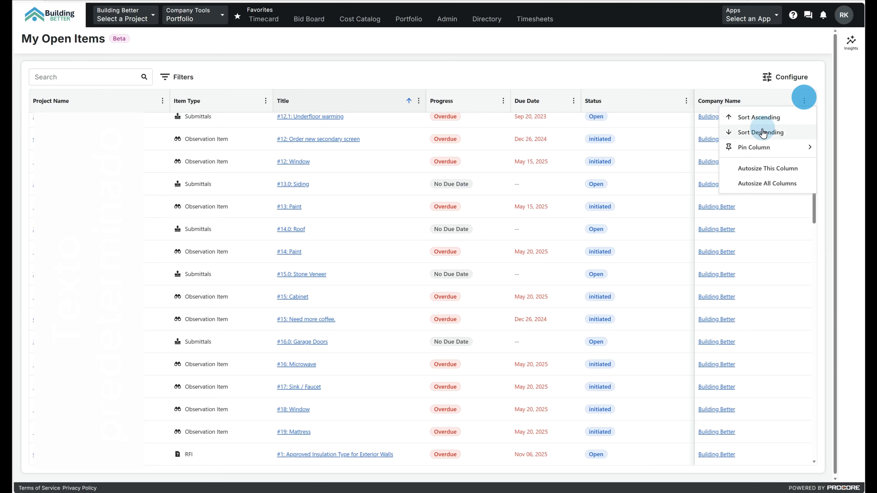
{"action": "mouse_move", "coordinate": [763, 154]}
{"action": "left_click", "coordinate": [680, 152]}
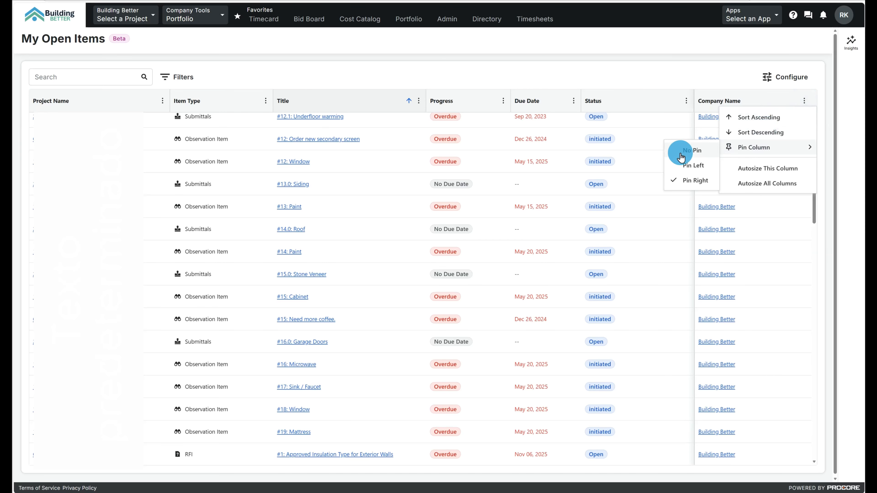
Search the consolidated open items for 121
{"action": "left_click", "coordinate": [93, 70]}
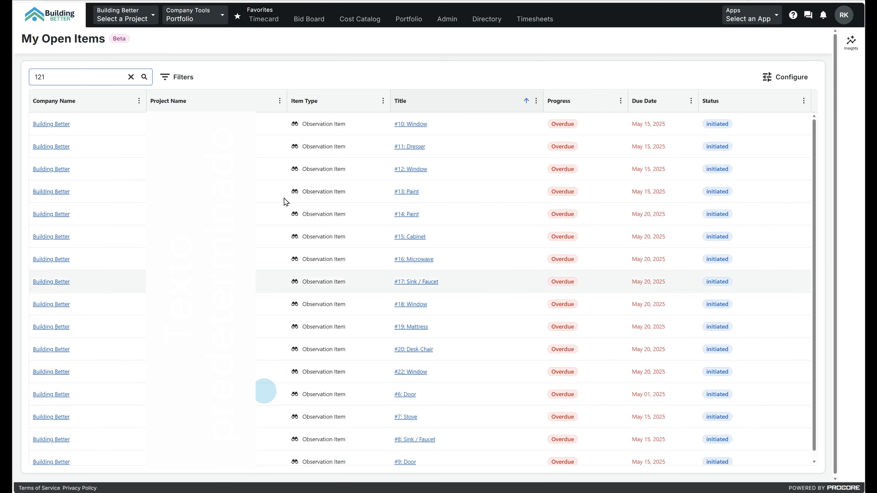
Open the open items filters and set the Company Name filter to Building Better
{"action": "left_click", "coordinate": [190, 78]}
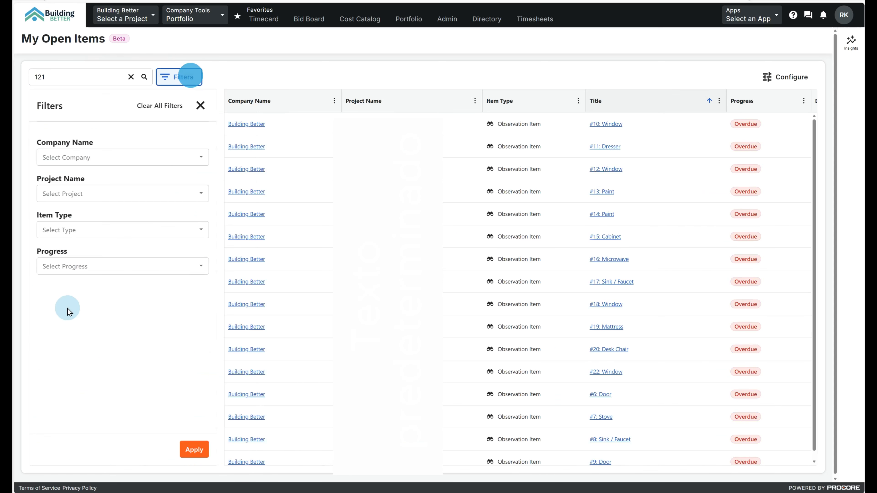
{"action": "left_click", "coordinate": [108, 196]}
{"action": "left_click", "coordinate": [108, 201]}
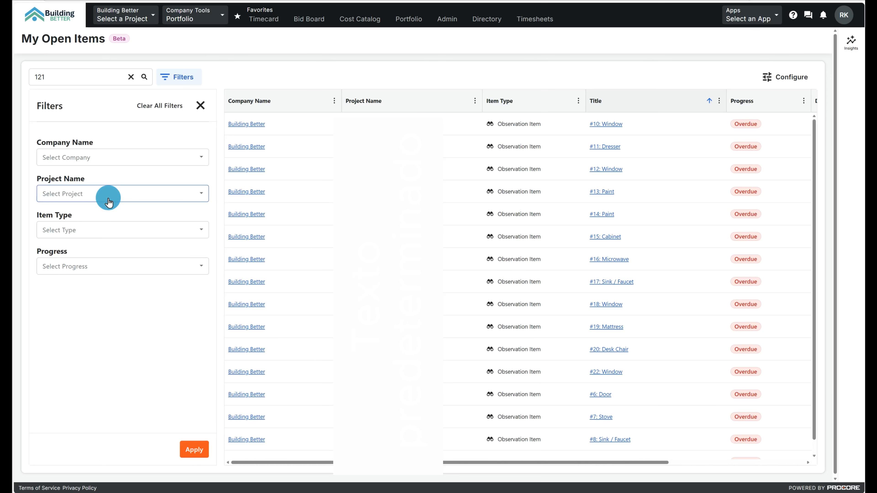
{"action": "left_click", "coordinate": [111, 223]}
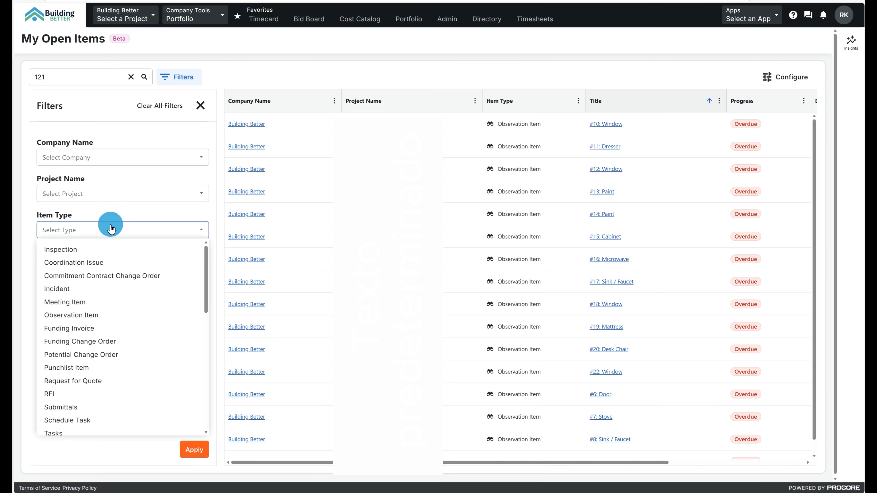
{"action": "left_click", "coordinate": [121, 158]}
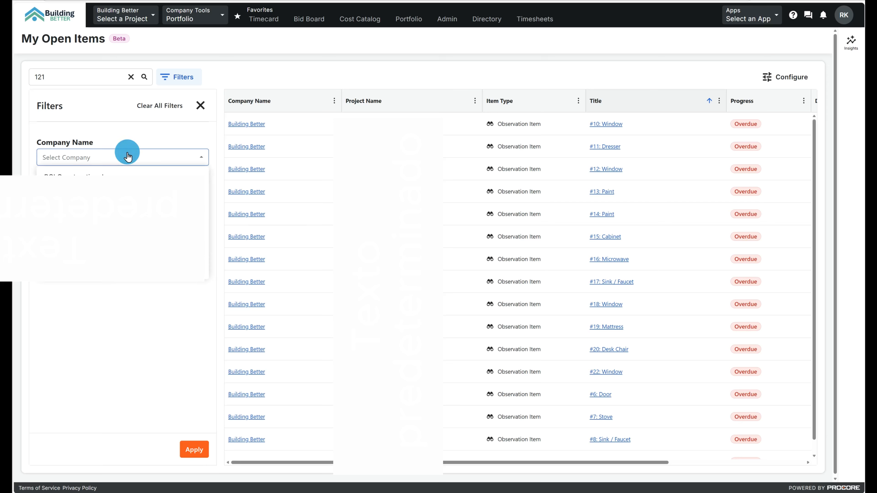
{"action": "left_click", "coordinate": [112, 190]}
{"action": "left_click", "coordinate": [107, 417]}
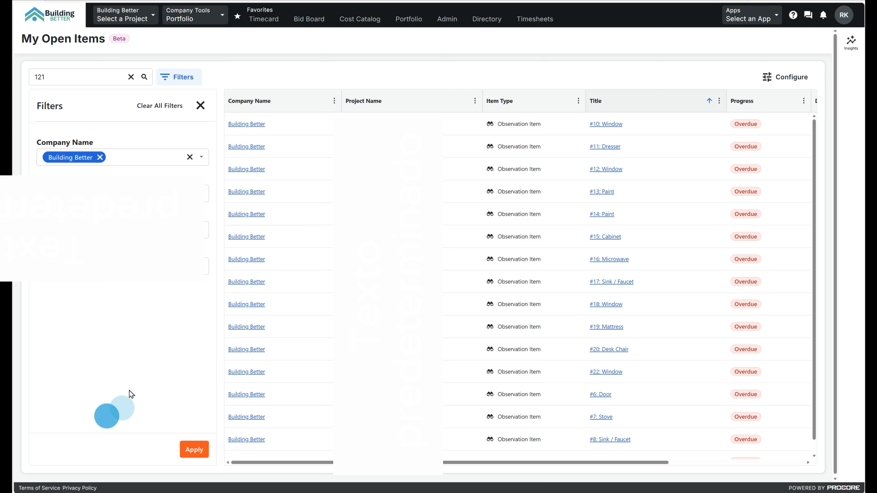
Select Addendum as the Item Type filter value
{"action": "left_click", "coordinate": [115, 187]}
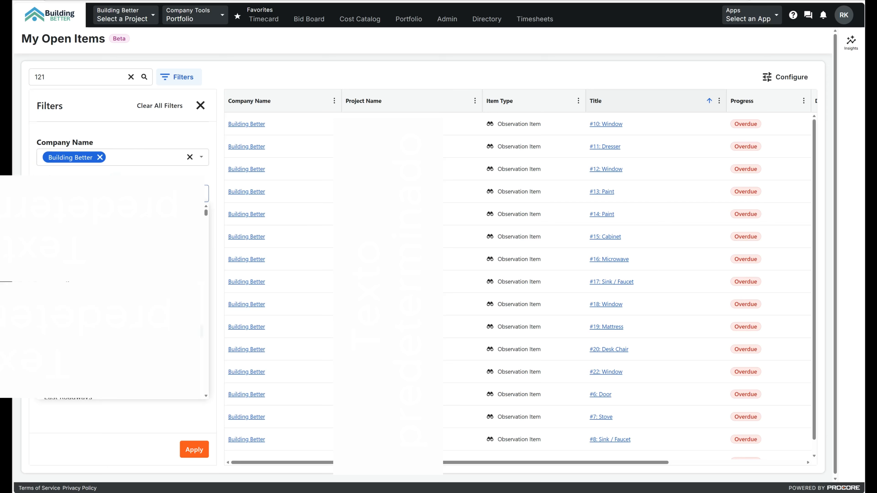
{"action": "left_click", "coordinate": [76, 422]}
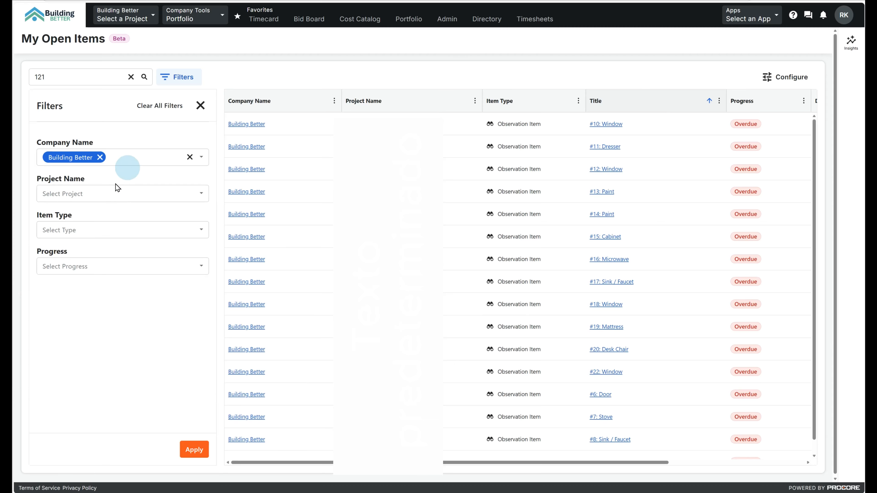
{"action": "left_click", "coordinate": [90, 230]}
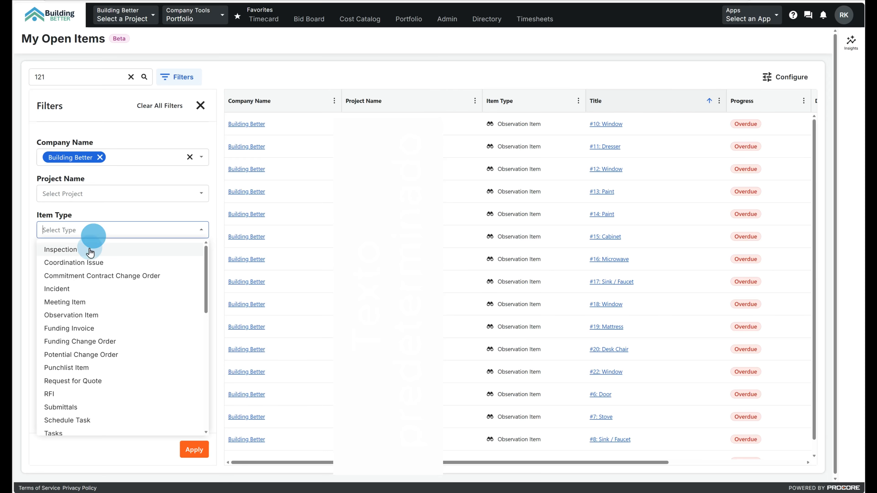
{"action": "scroll", "coordinate": [110, 361], "scroll_direction": "down", "scroll_amount": 10}
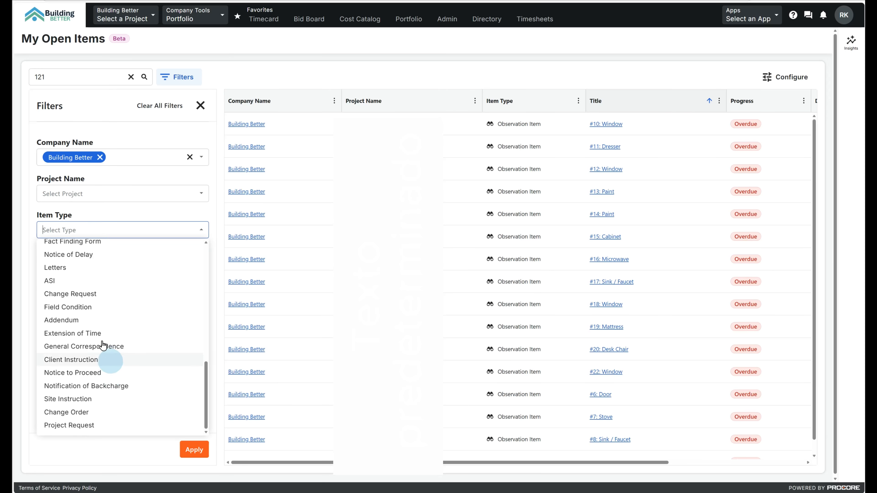
{"action": "left_click", "coordinate": [100, 320]}
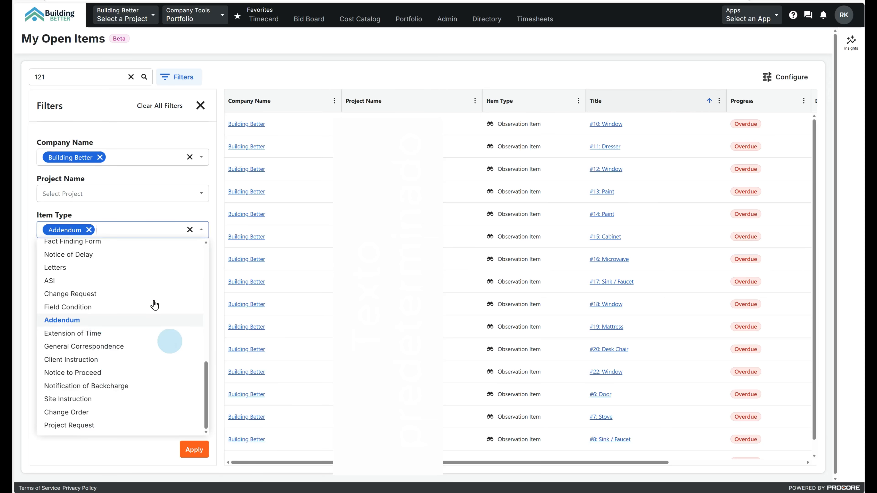
Examine the full range of item types offered by the Item Type filter
{"action": "scroll", "coordinate": [101, 366], "scroll_direction": "up", "scroll_amount": 10}
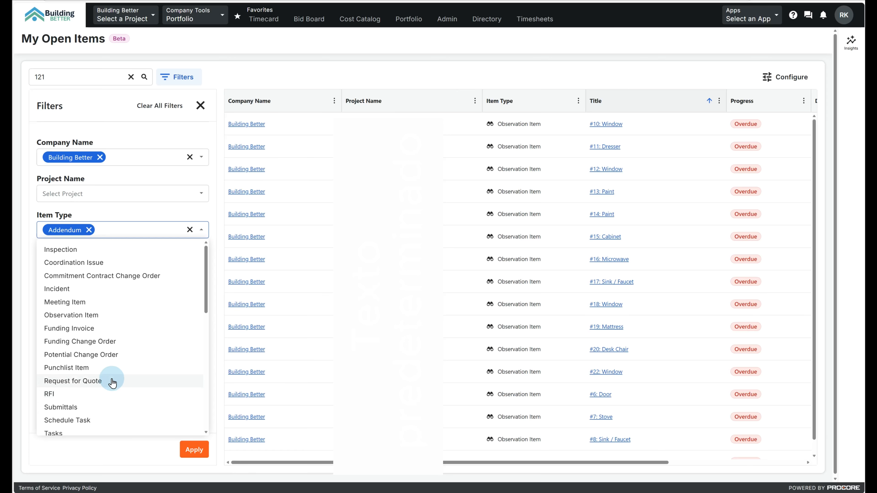
{"action": "scroll", "coordinate": [145, 348], "scroll_direction": "down", "scroll_amount": 2}
{"action": "scroll", "coordinate": [145, 360], "scroll_direction": "down", "scroll_amount": 10}
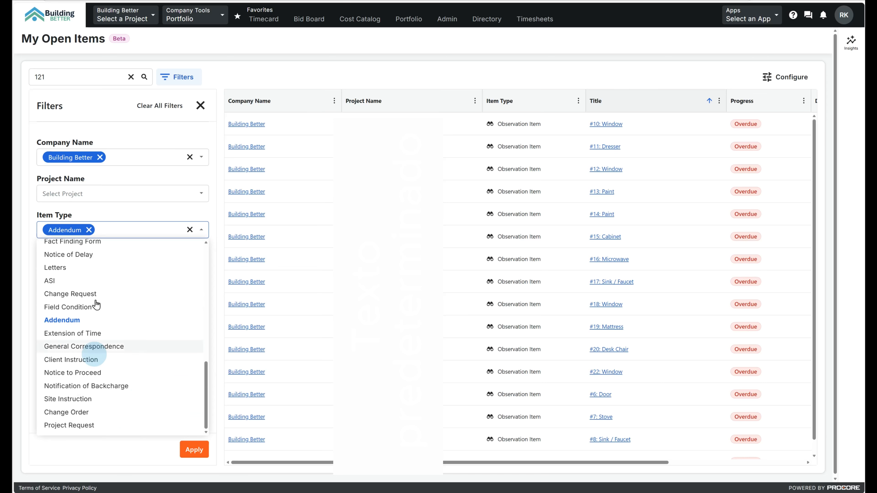
{"action": "scroll", "coordinate": [119, 425], "scroll_direction": "up", "scroll_amount": 10}
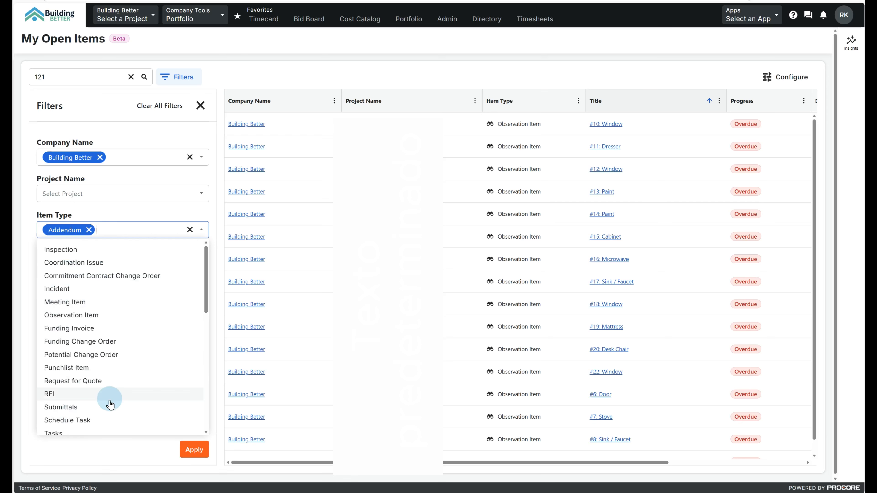
{"action": "scroll", "coordinate": [108, 400], "scroll_direction": "down", "scroll_amount": 2}
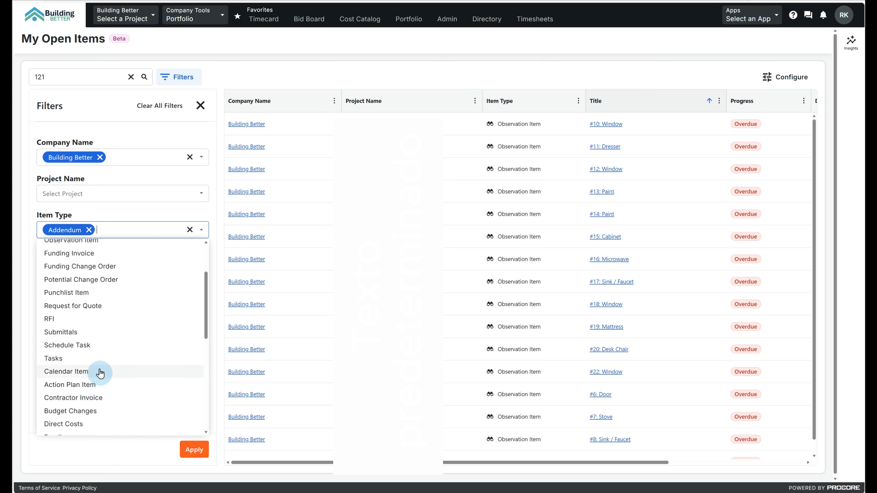
{"action": "left_click", "coordinate": [112, 279]}
{"action": "left_click", "coordinate": [122, 247]}
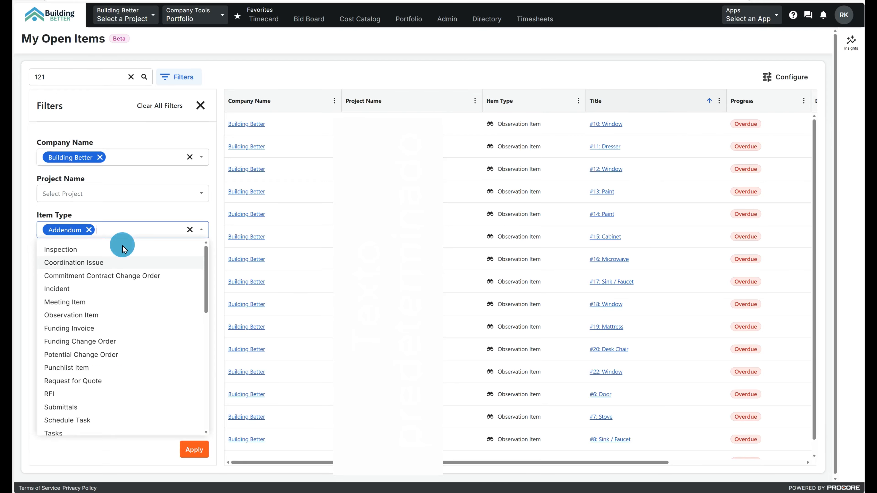
Replace Addendum with Observation Item in the Item Type filter, and remove that selection again
{"action": "left_click", "coordinate": [89, 230]}
{"action": "left_click", "coordinate": [78, 320]}
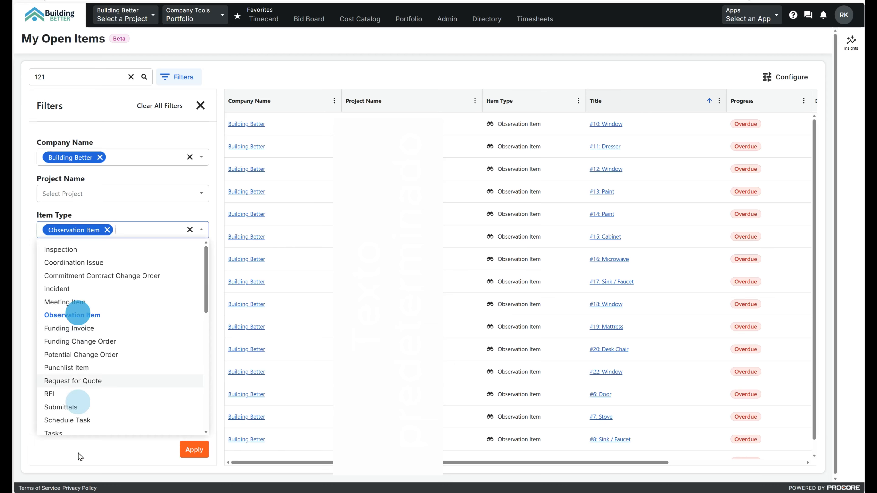
{"action": "left_click", "coordinate": [80, 450]}
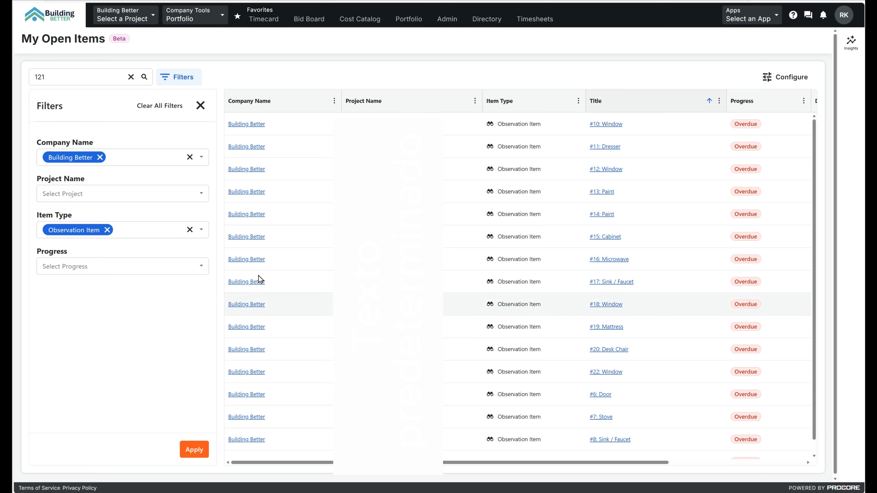
{"action": "left_click", "coordinate": [107, 229]}
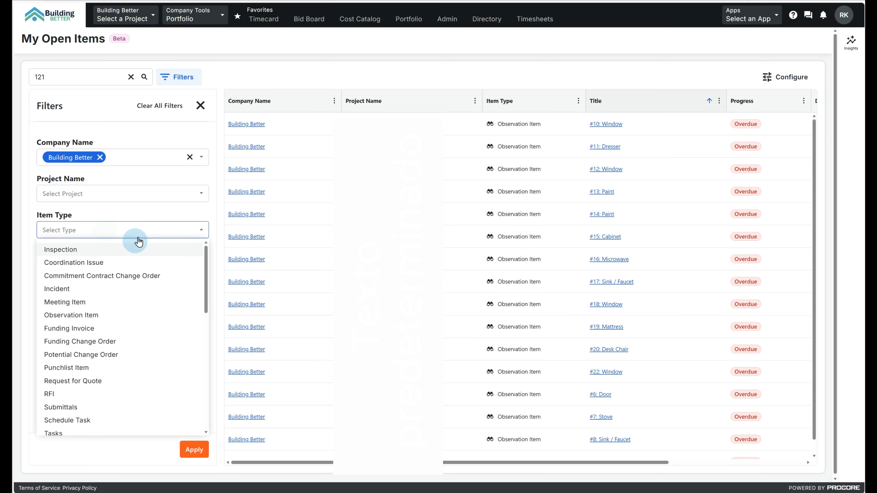
{"action": "left_click", "coordinate": [153, 217]}
Set the Progress filter to Overdue, replacing a trial selection of Due Today, and apply the filters
{"action": "left_click", "coordinate": [102, 265]}
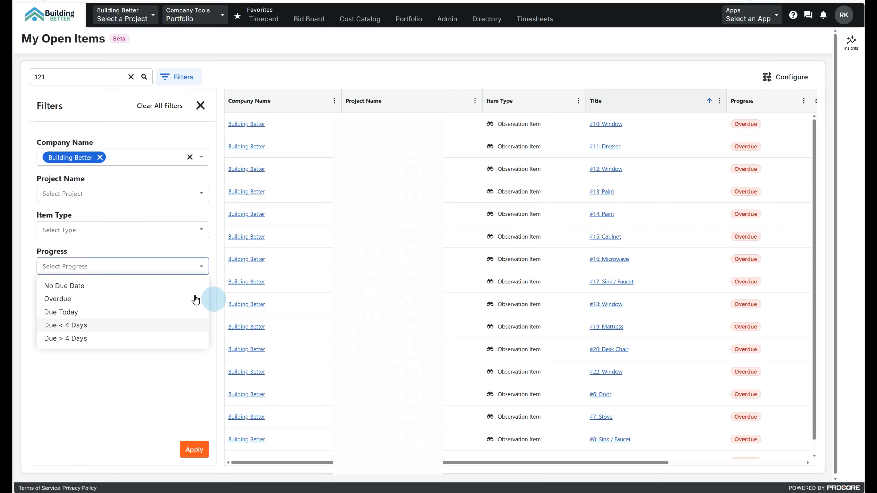
{"action": "left_click", "coordinate": [61, 313]}
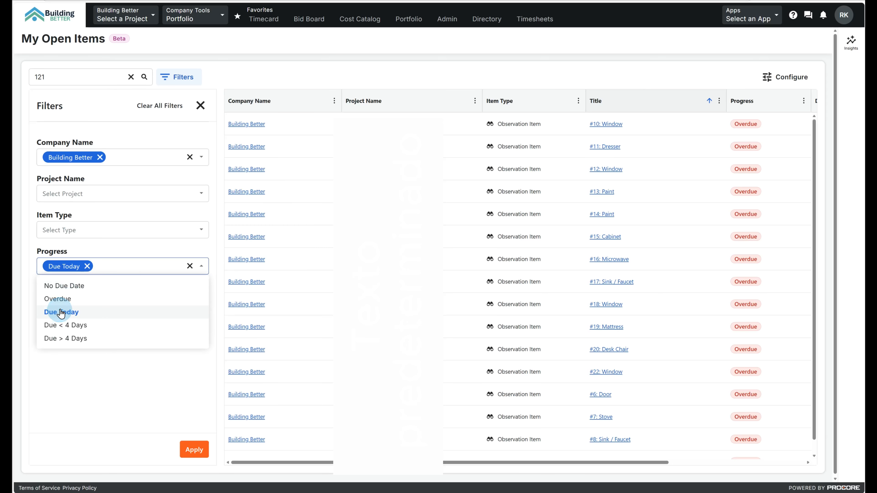
{"action": "left_click", "coordinate": [68, 299]}
{"action": "left_click", "coordinate": [68, 319]}
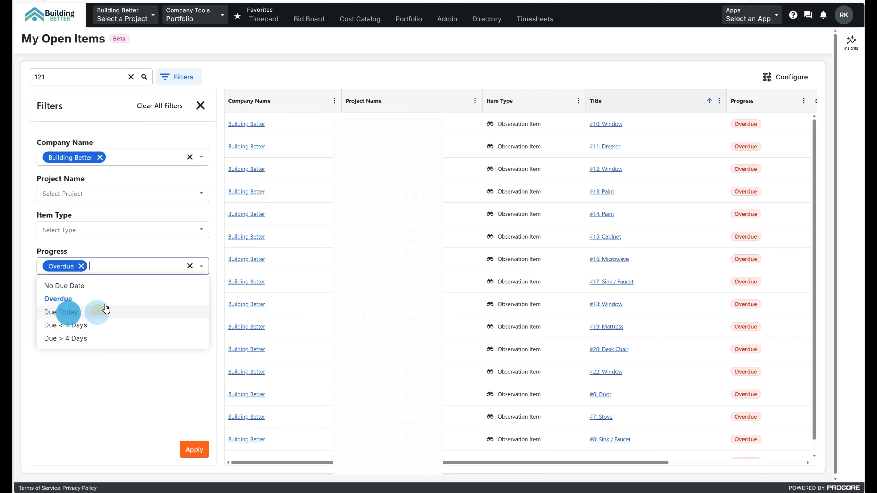
{"action": "left_click", "coordinate": [194, 450]}
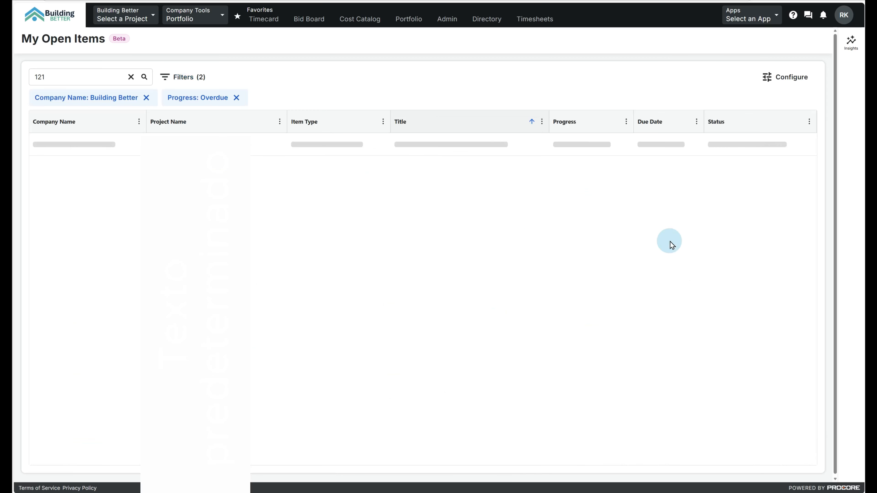
Look through the filtered open items and view the table settings for row size and columns
{"action": "scroll", "coordinate": [651, 303], "scroll_direction": "down", "scroll_amount": 3}
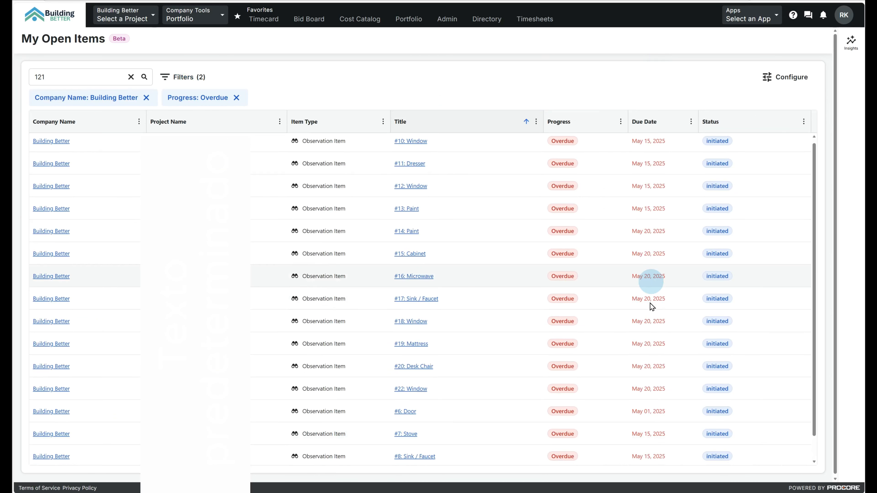
{"action": "scroll", "coordinate": [653, 345], "scroll_direction": "up", "scroll_amount": 2}
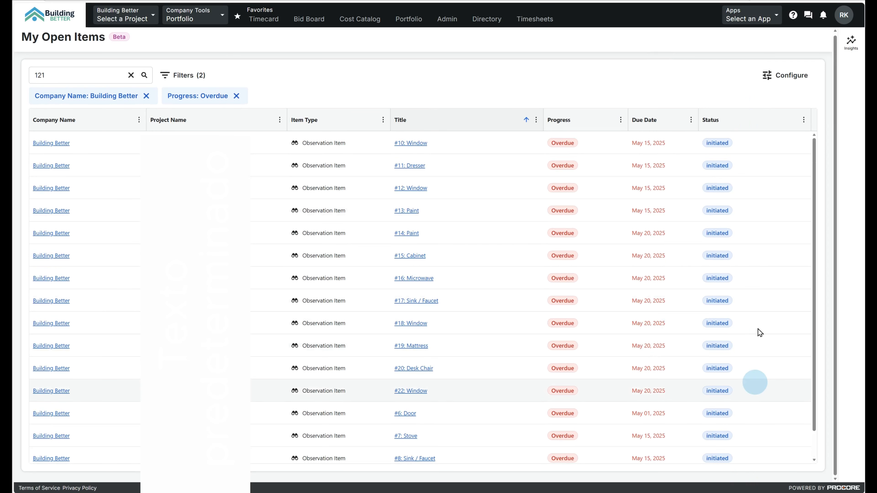
{"action": "left_click", "coordinate": [789, 82]}
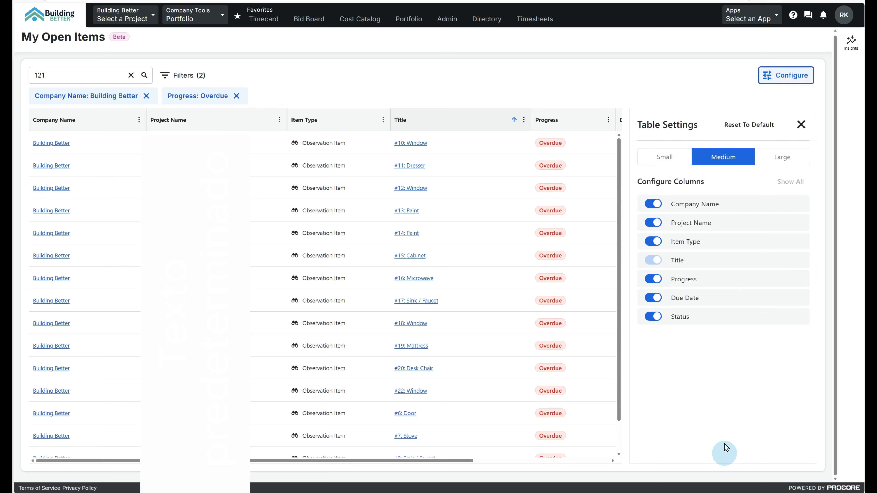
{"action": "left_click", "coordinate": [803, 125]}
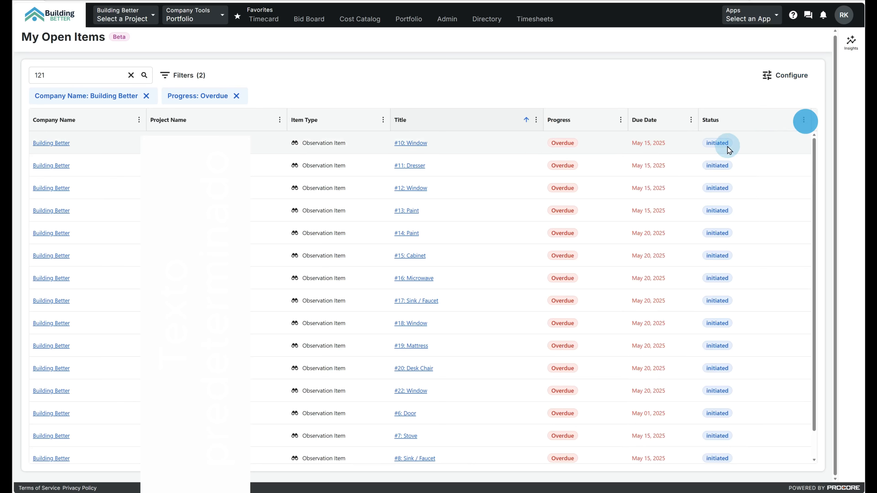
Move the Status column between Project Name and Item Type
{"action": "left_click_drag", "start_coordinate": [803, 122], "coordinate": [301, 130]}
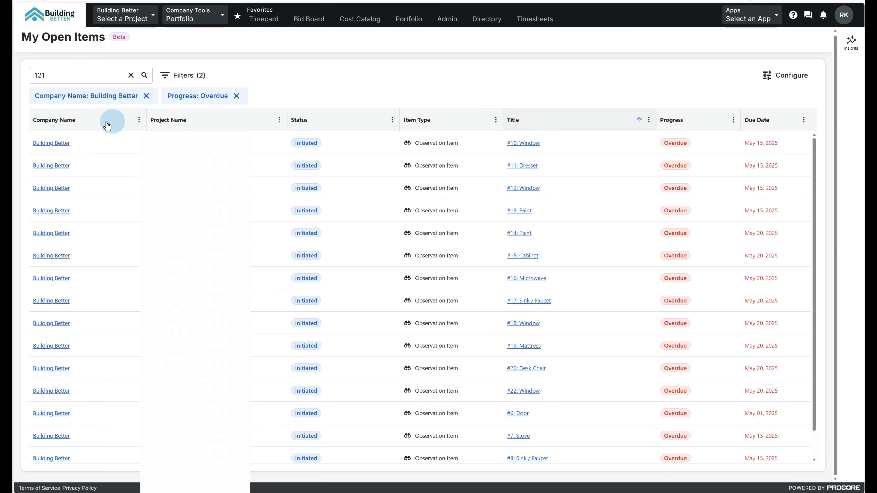
{"action": "left_click_drag", "start_coordinate": [108, 121], "coordinate": [78, 137]}
{"action": "left_click", "coordinate": [140, 122]}
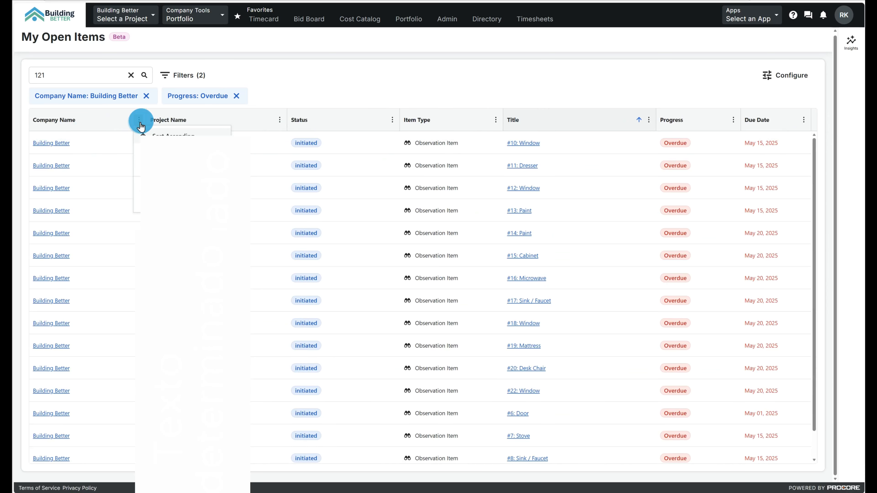
Hide the Company Name column in the table settings, show it again and close the settings
{"action": "left_click", "coordinate": [811, 76]}
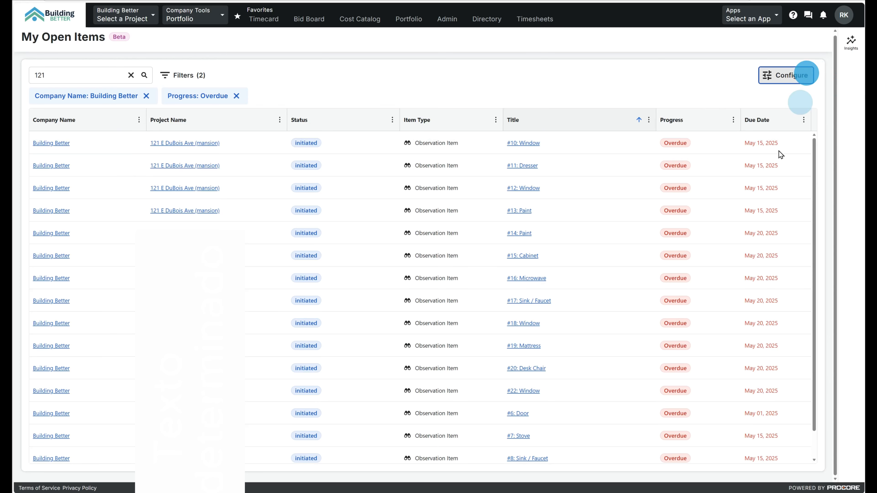
{"action": "left_click", "coordinate": [654, 204]}
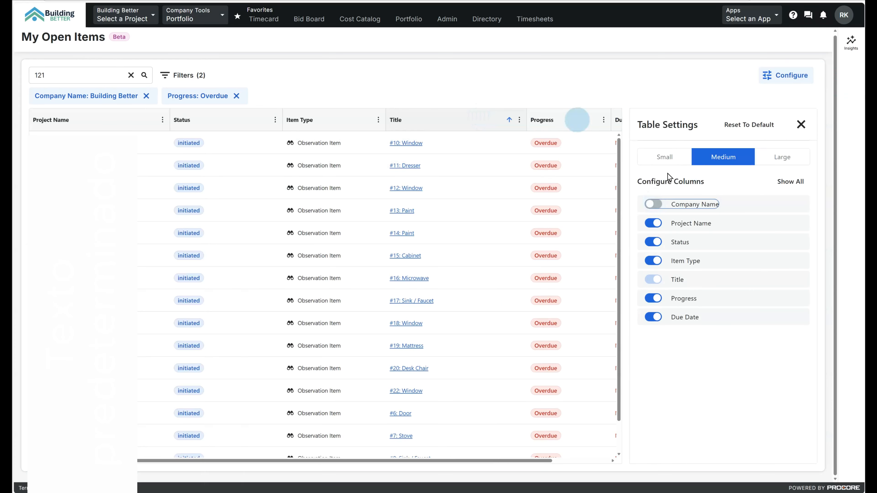
{"action": "left_click", "coordinate": [555, 69]}
{"action": "left_click", "coordinate": [649, 203]}
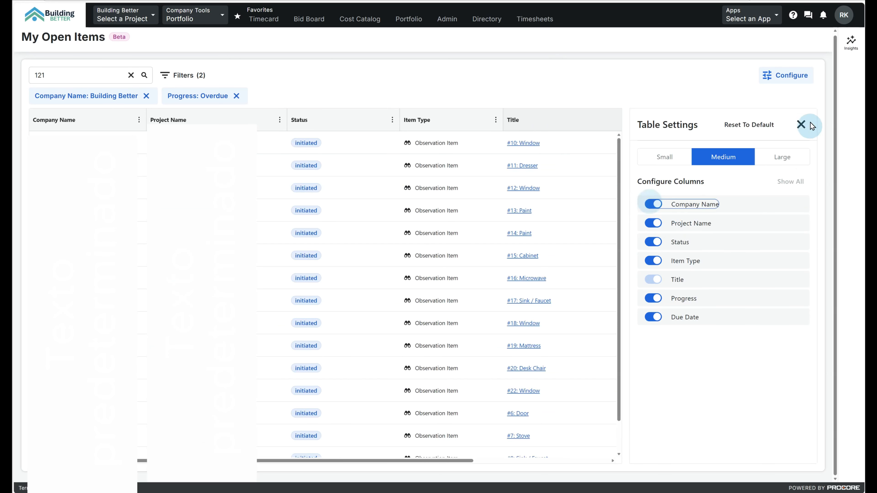
{"action": "left_click", "coordinate": [801, 124]}
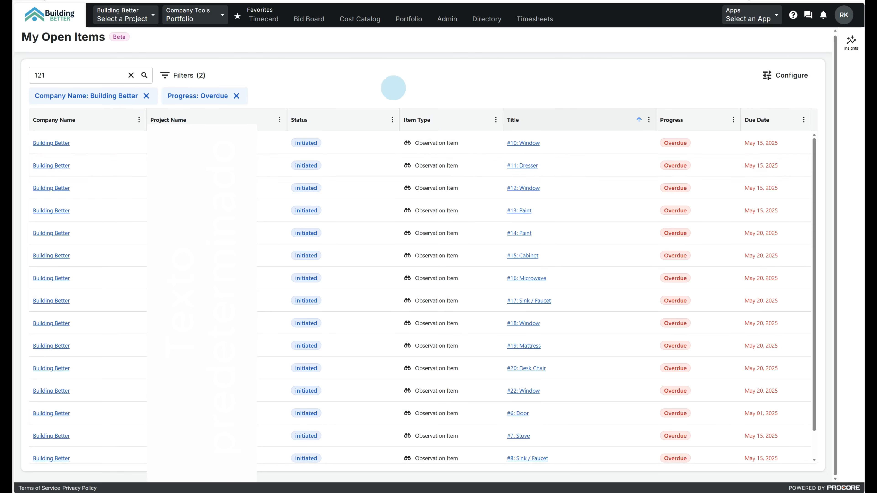
Sort the filtered open items by Due Date in ascending order
{"action": "scroll", "coordinate": [480, 332], "scroll_direction": "down", "scroll_amount": 1}
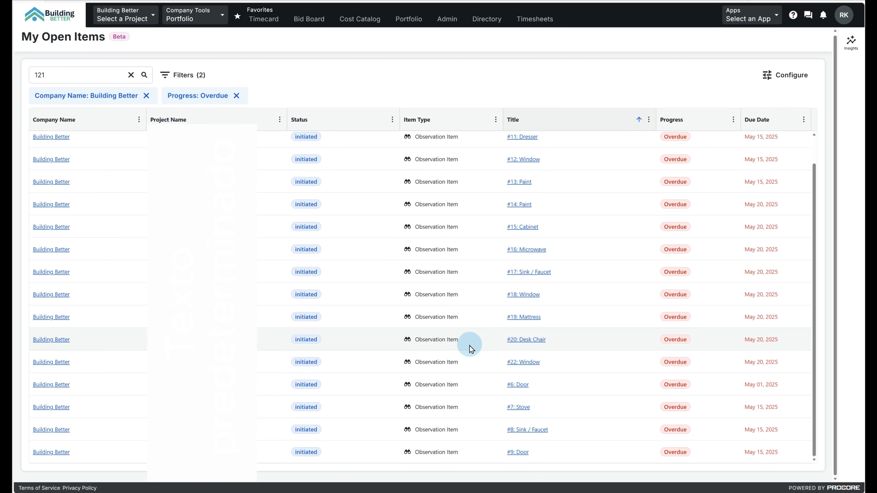
{"action": "scroll", "coordinate": [473, 350], "scroll_direction": "up", "scroll_amount": 1}
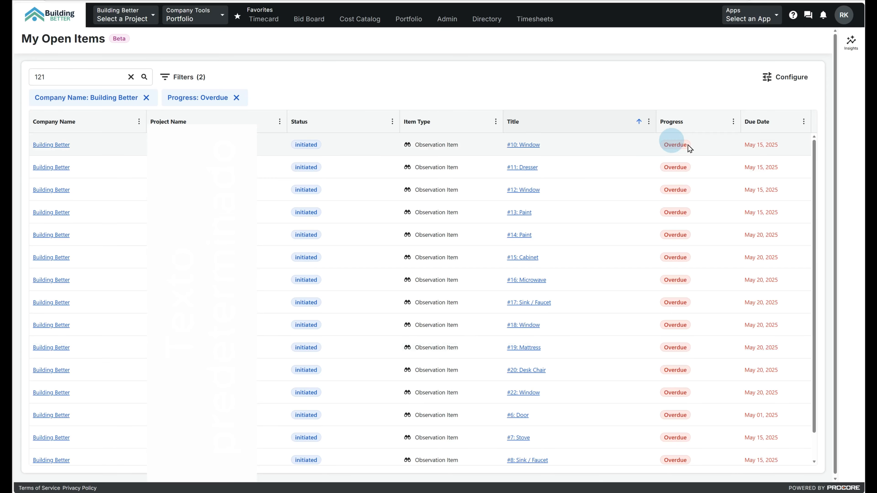
{"action": "left_click", "coordinate": [757, 122]}
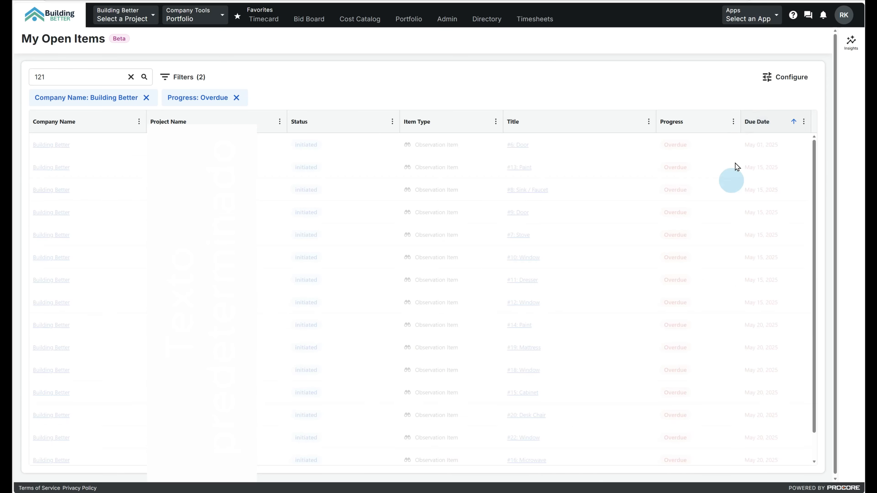
{"action": "left_click", "coordinate": [762, 124]}
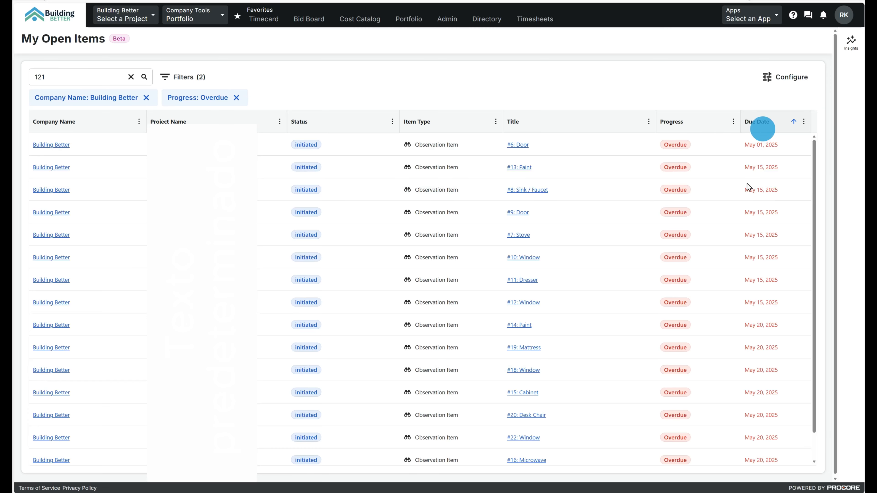
{"action": "left_click", "coordinate": [772, 125]}
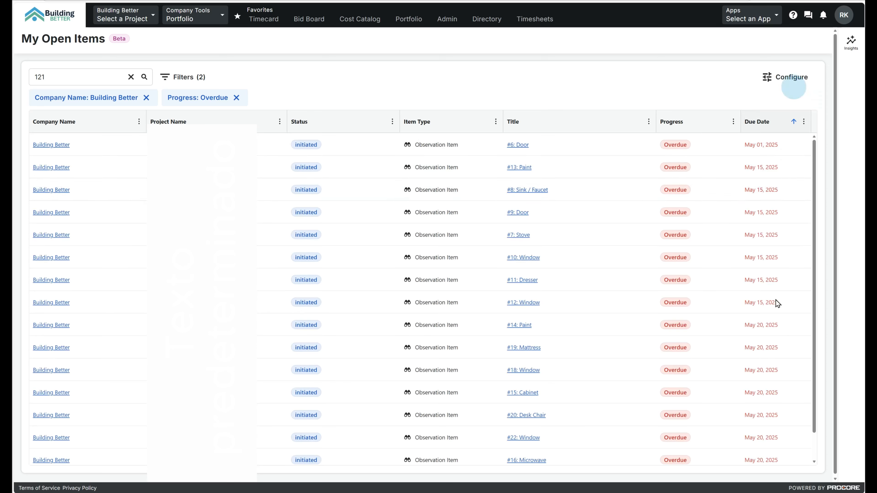
Reverse the Due Date sort to descending, and clear the sorting from that column
{"action": "left_click", "coordinate": [762, 131]}
{"action": "left_click", "coordinate": [763, 133]}
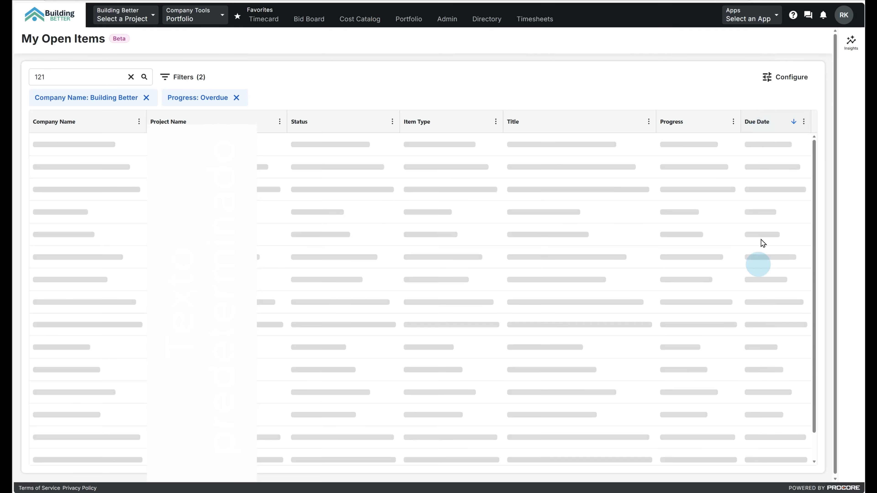
{"action": "left_click", "coordinate": [776, 133]}
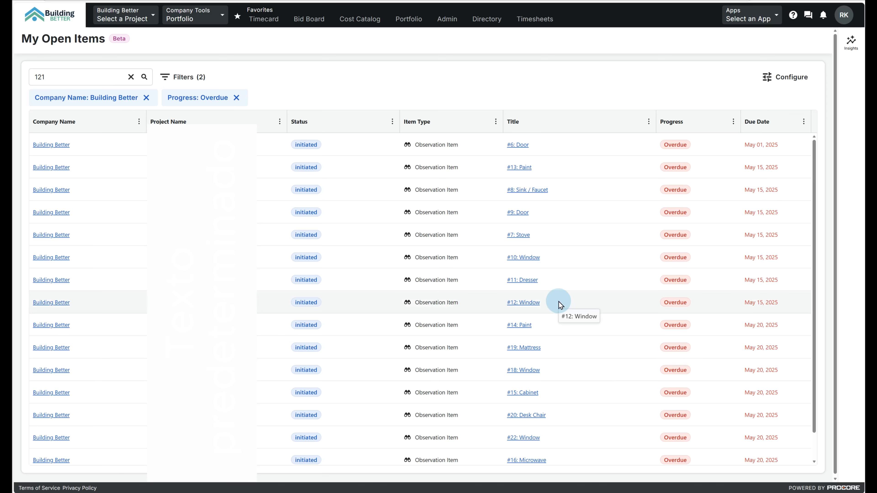
{"action": "scroll", "coordinate": [401, 313], "scroll_direction": "down", "scroll_amount": 1}
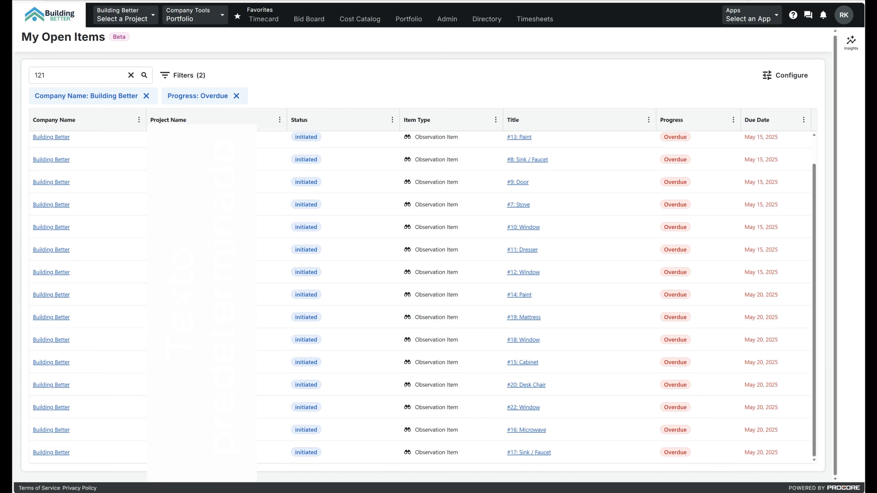